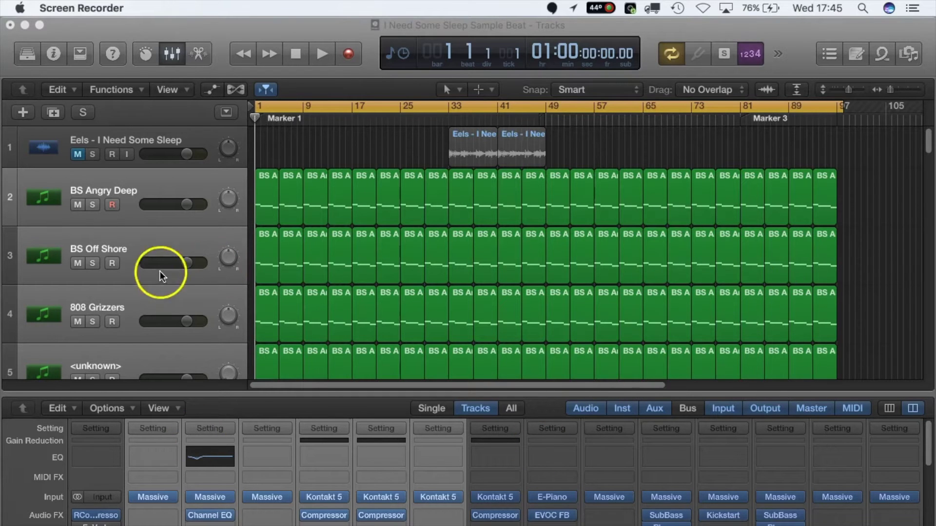
# Select the BS Angry Deep bass track and scroll the Tracks area
pyautogui.click(142, 173)
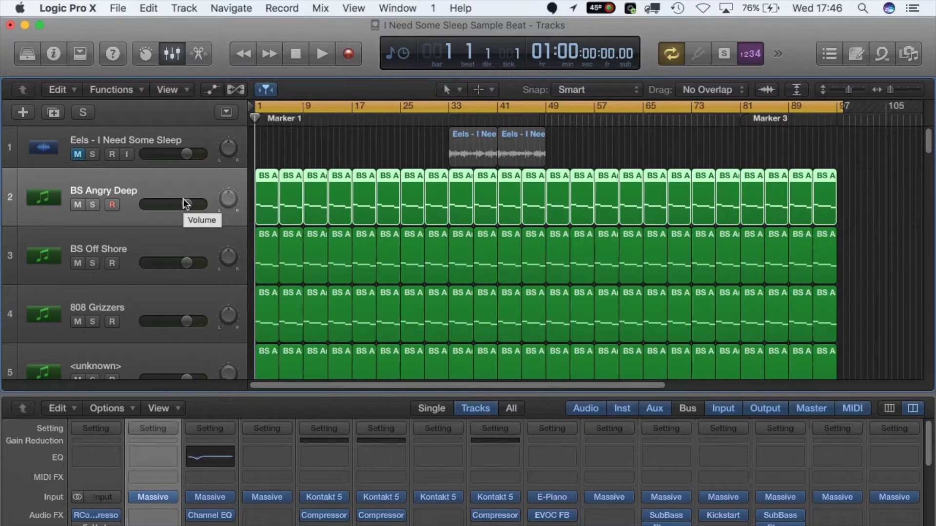
pyautogui.click(477, 194)
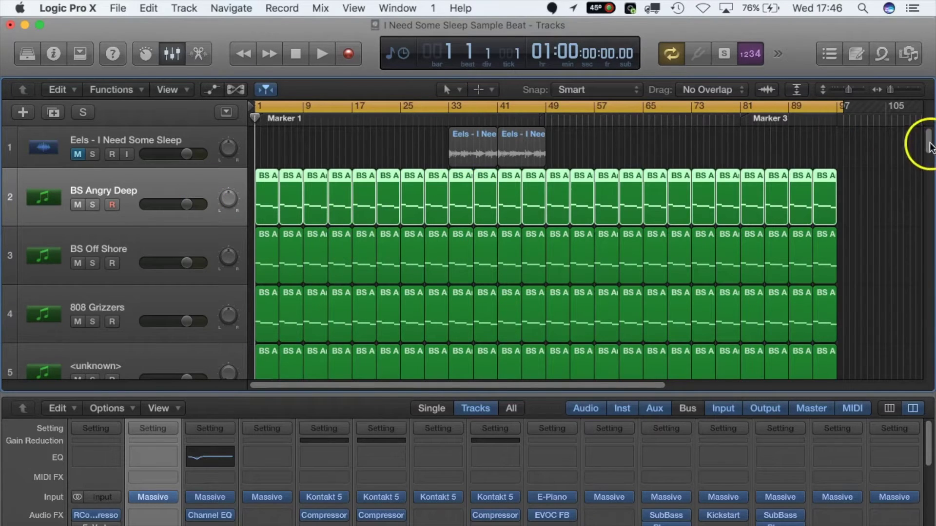
pyautogui.moveTo(929, 148)
pyautogui.mouseDown()
pyautogui.moveTo(929, 163)
pyautogui.moveTo(929, 149)
pyautogui.mouseUp()
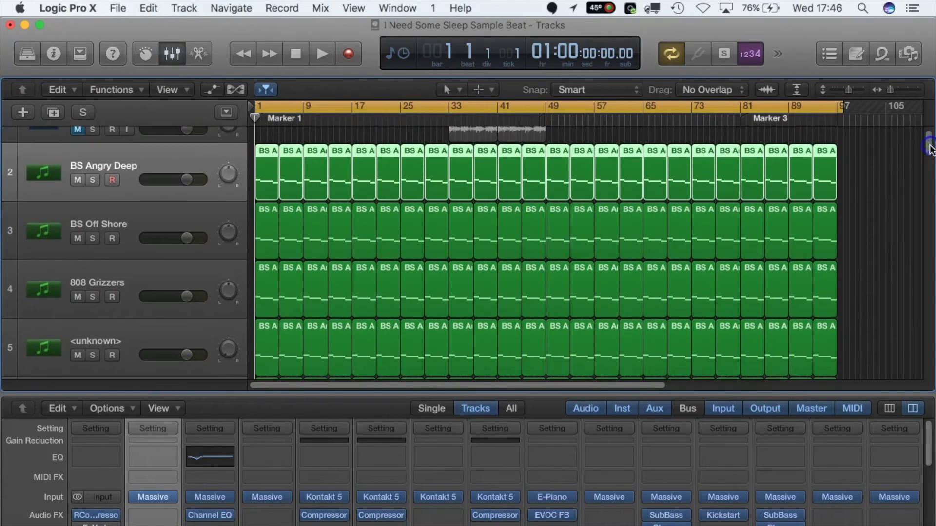
# Shift-select BS Off Shore, 808 Grizzers and tracks 5–7 together with BS Angry Deep
pyautogui.click(153, 168)
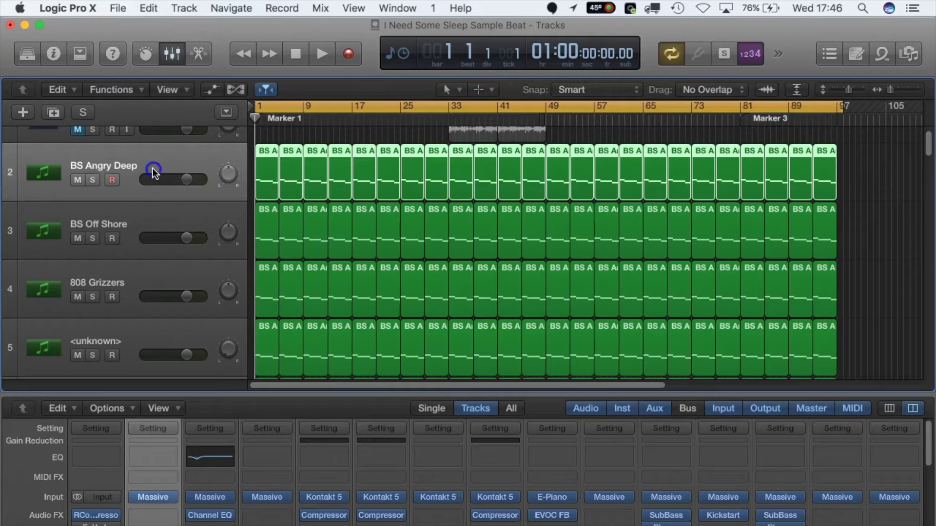
pyautogui.click(138, 215)
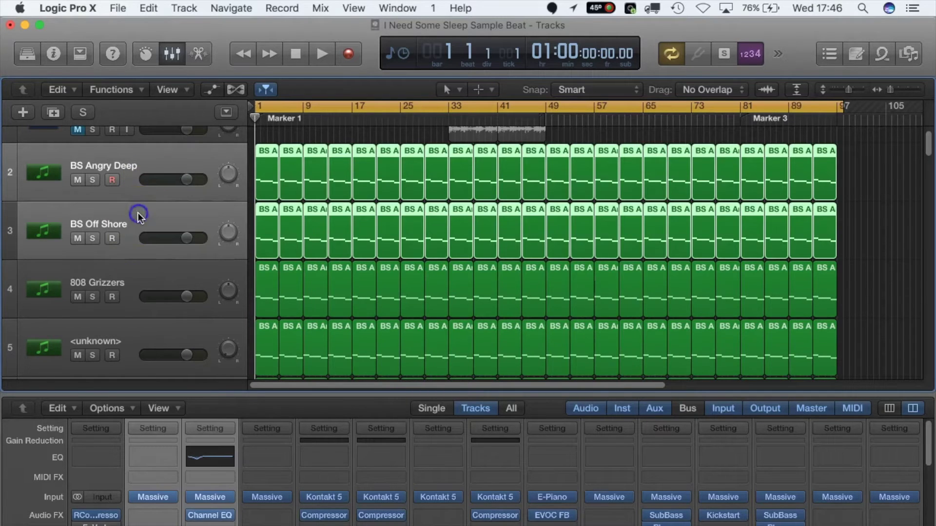
pyautogui.click(125, 267)
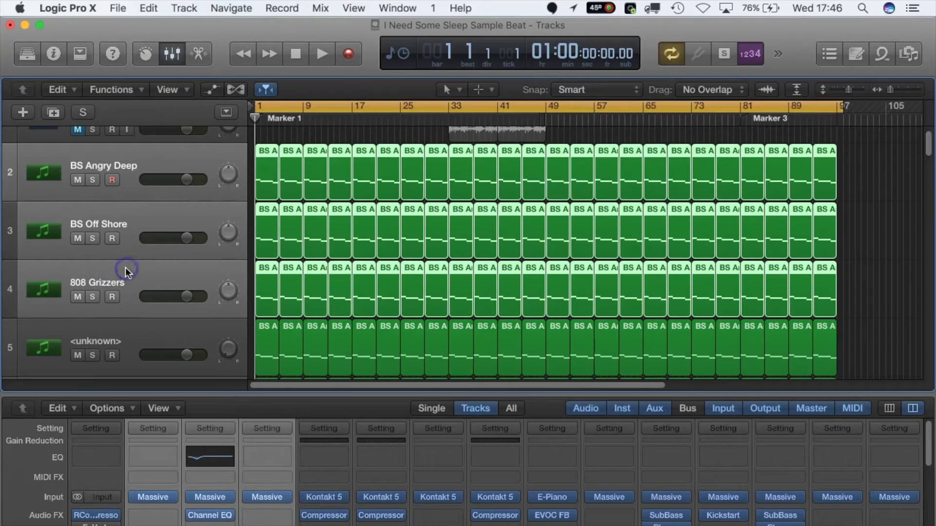
pyautogui.click(136, 326)
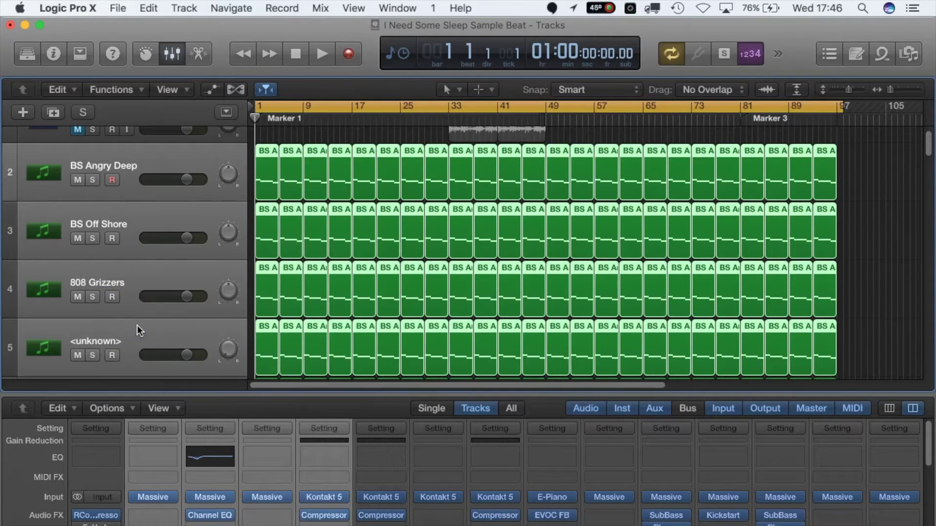
pyautogui.click(928, 146)
pyautogui.moveTo(928, 147); pyautogui.dragTo(928, 157)
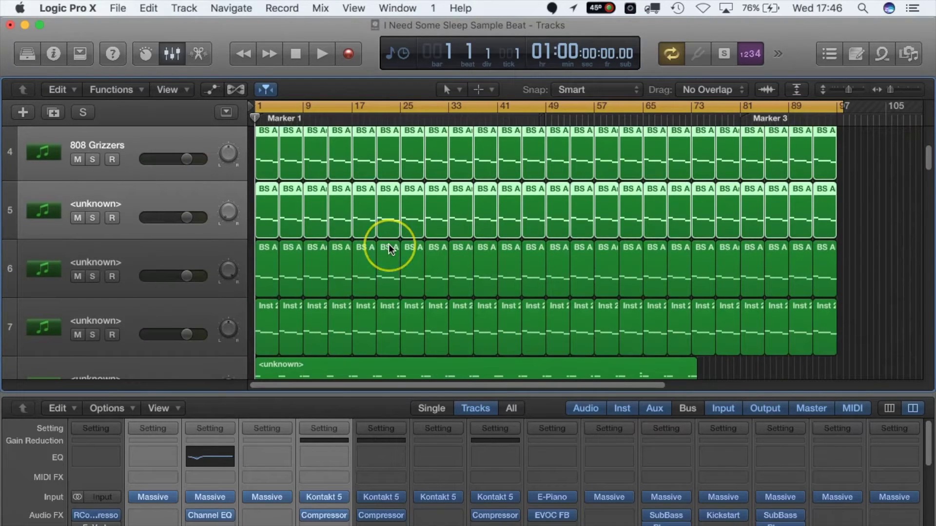
pyautogui.click(191, 250)
pyautogui.click(157, 312)
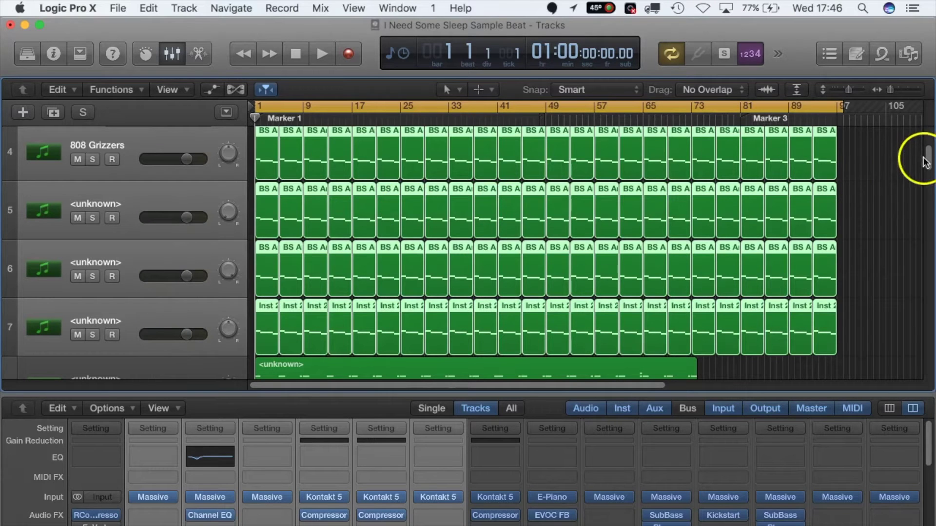
pyautogui.moveTo(928, 157); pyautogui.dragTo(931, 137)
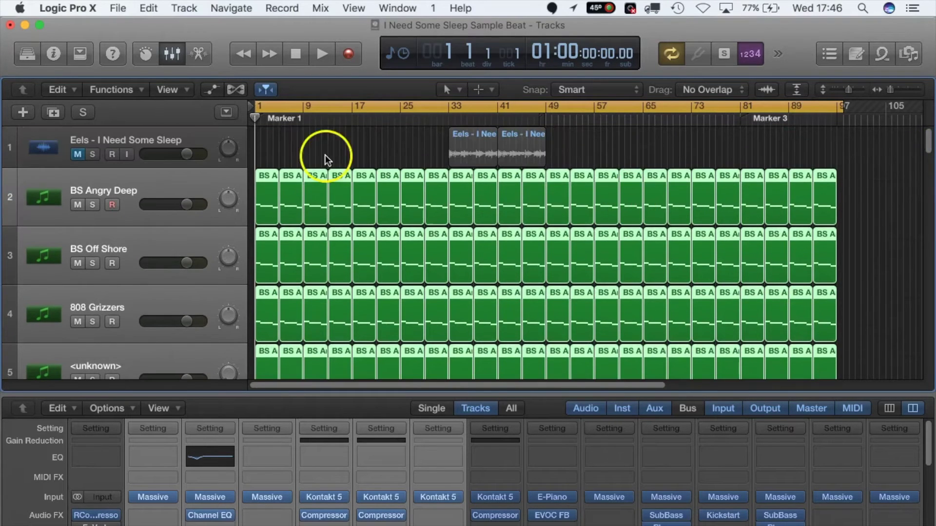
# Create a Summing Stack from the selected bass tracks, producing the Sum 2 stack
pyautogui.rightClick(171, 175)
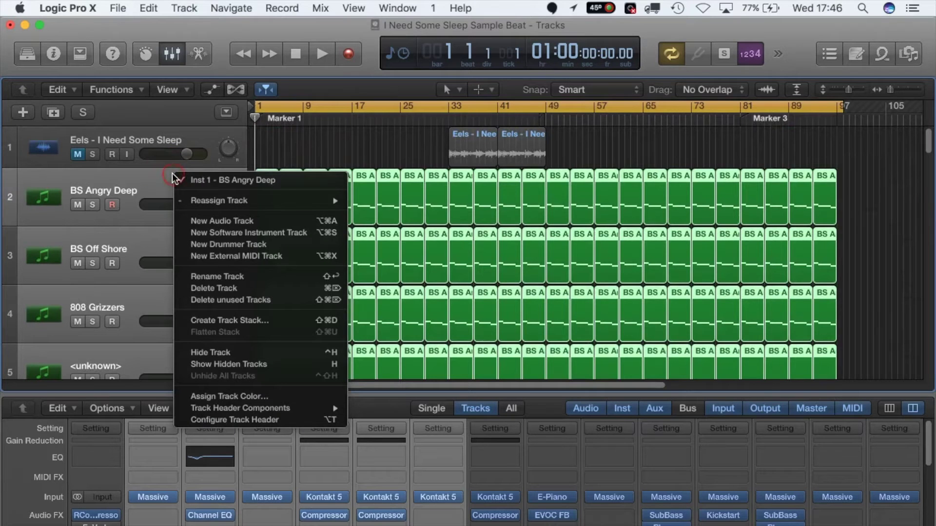
pyautogui.click(262, 322)
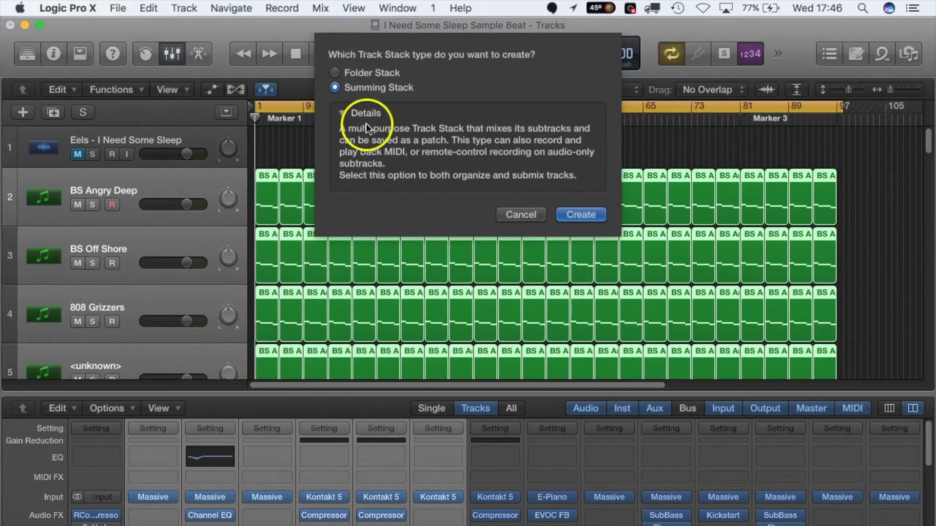
pyautogui.click(334, 74)
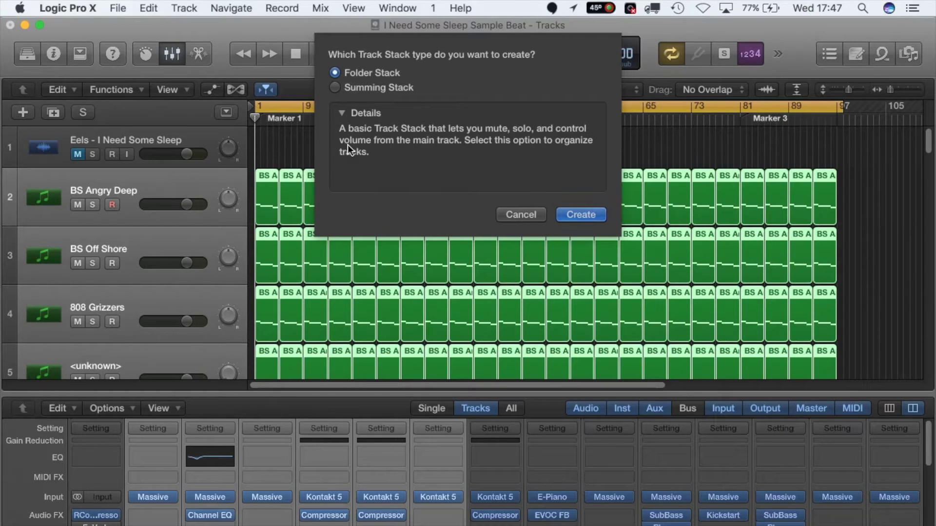
pyautogui.click(330, 92)
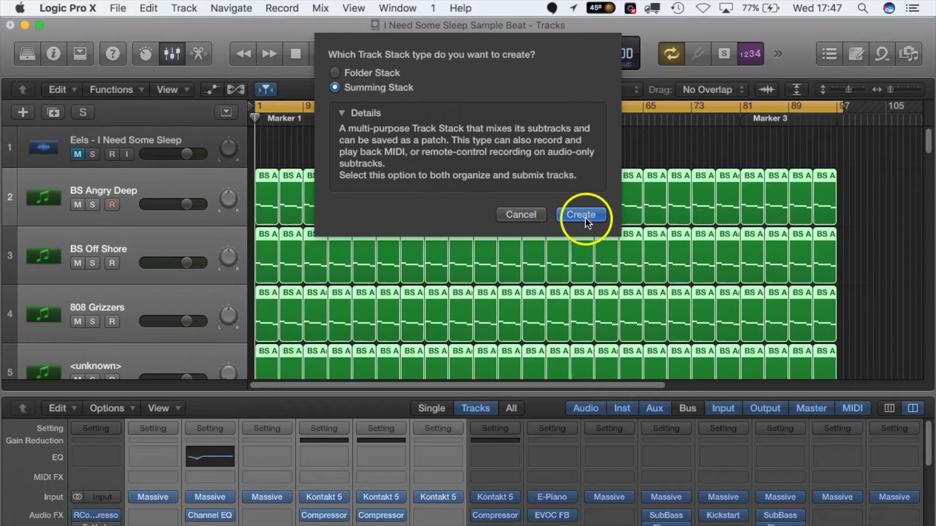
pyautogui.click(586, 216)
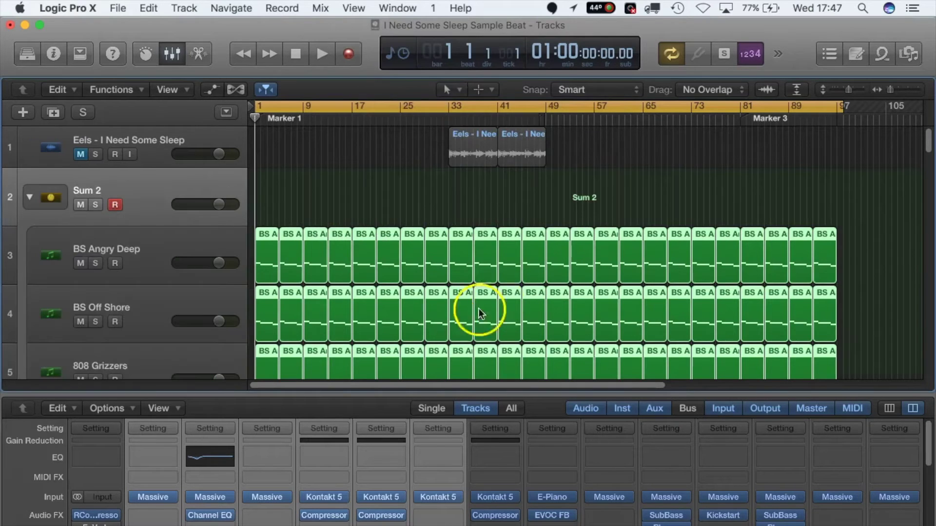
# Select the Sum 2 stack and open its Channel EQ with the 53 Hz low cut
pyautogui.click(181, 191)
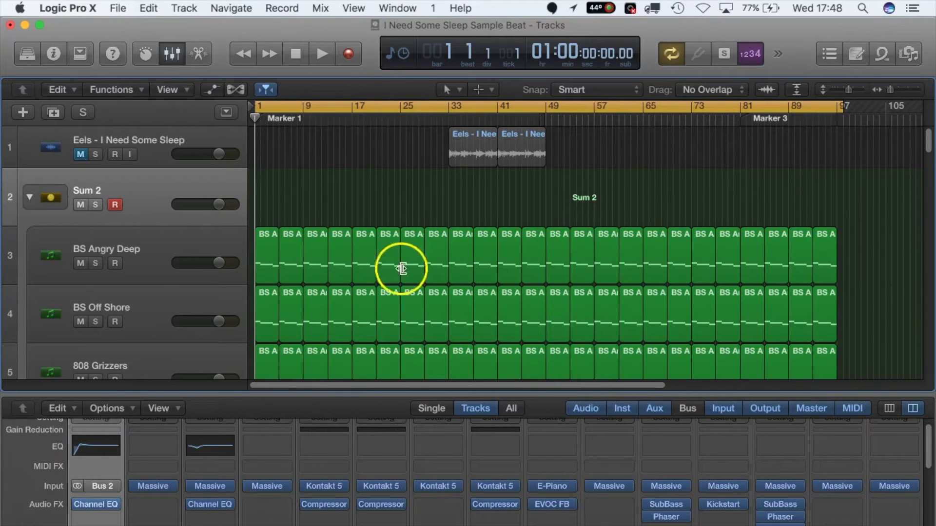
pyautogui.click(100, 446)
# Play the beat, lower the Sum 2 low cut to 45.5 Hz at Q 2.20, and close the EQ
pyautogui.press('space')
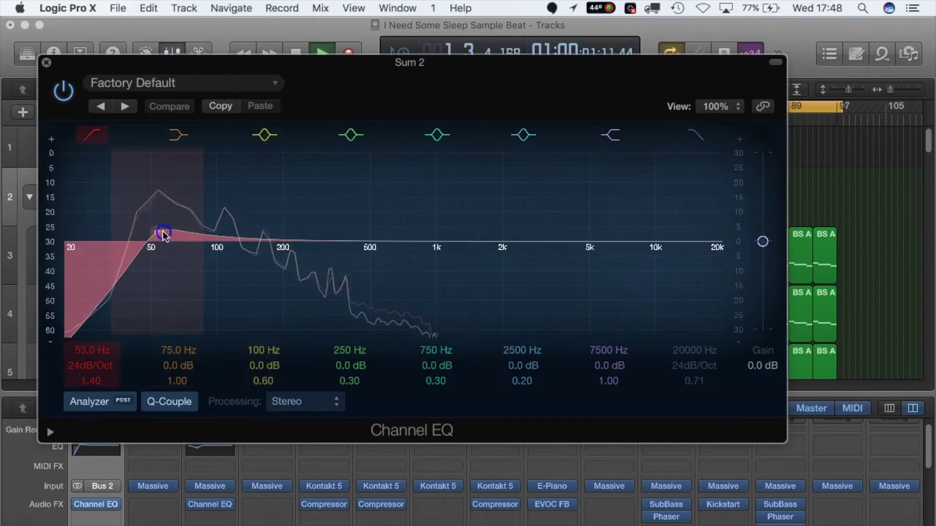
pyautogui.moveTo(166, 232); pyautogui.dragTo(146, 218)
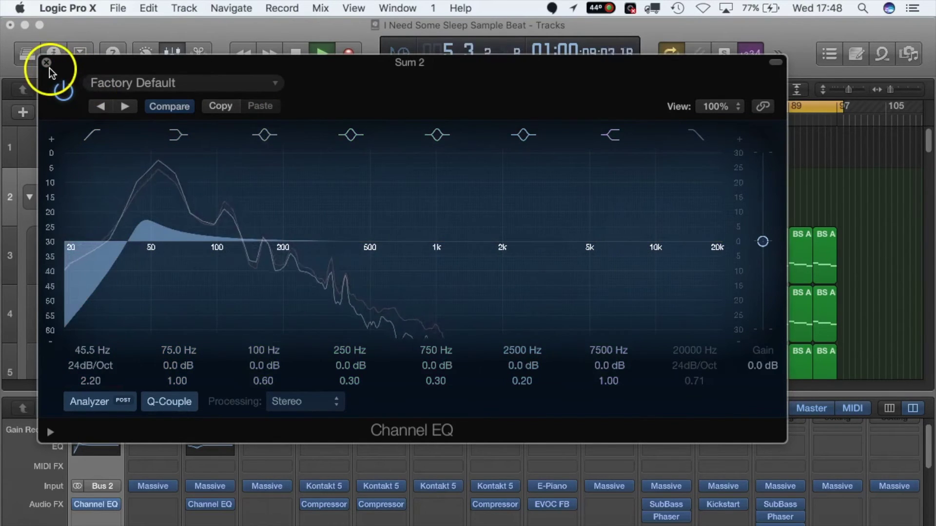
pyautogui.click(47, 63)
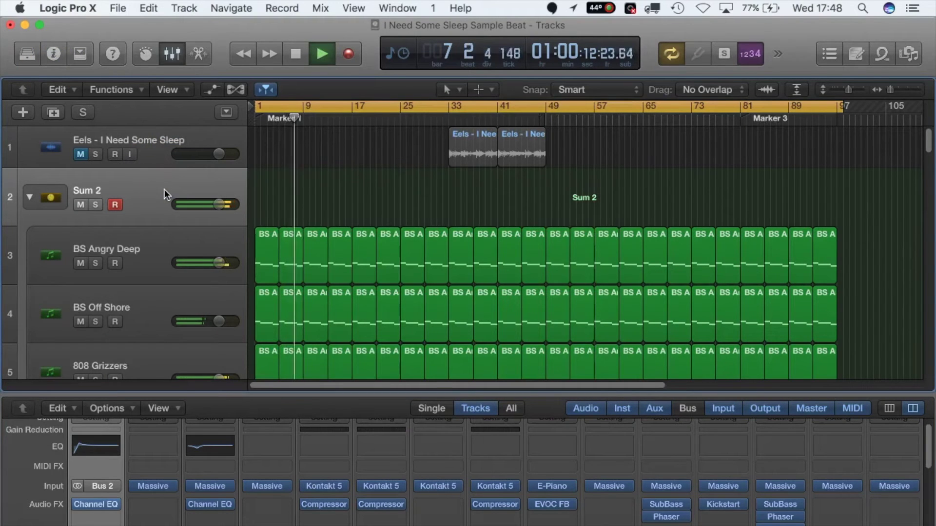
pyautogui.press('a')
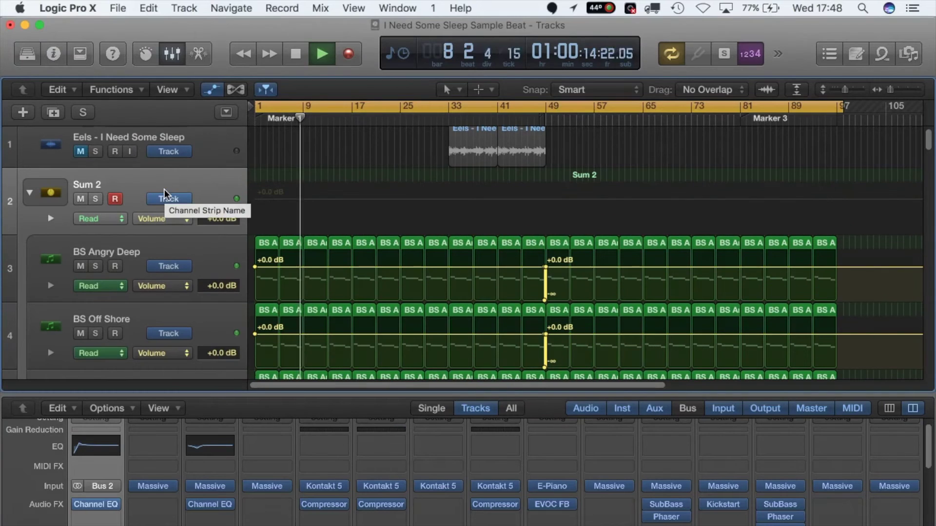
pyautogui.click(116, 218)
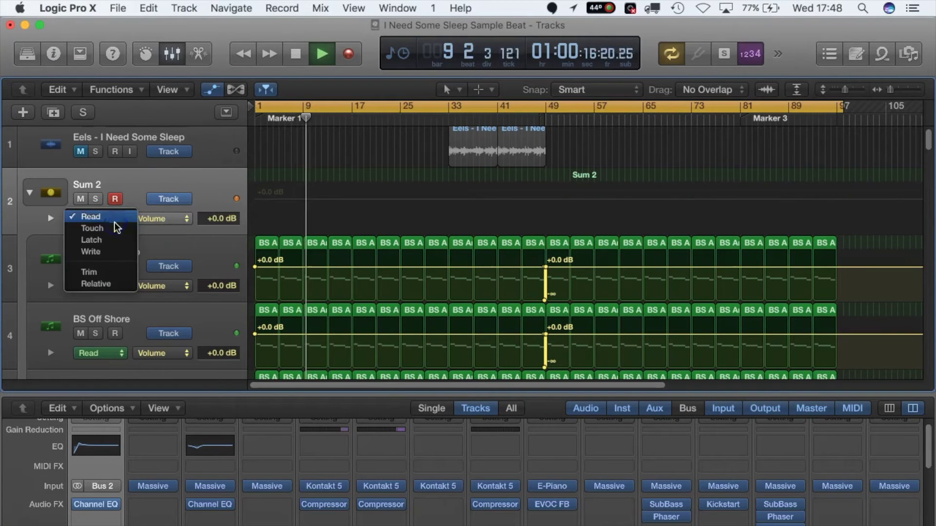
pyautogui.moveTo(116, 227); pyautogui.dragTo(136, 190)
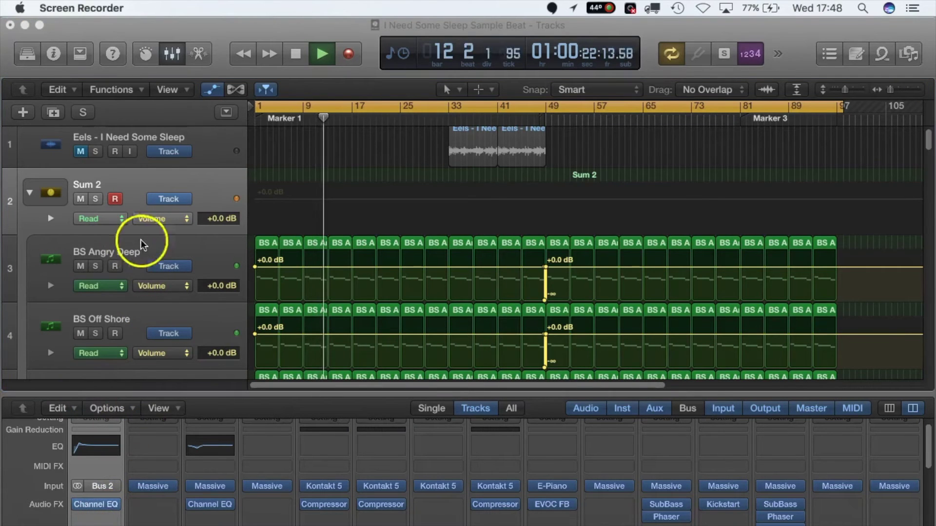
pyautogui.click(136, 179)
pyautogui.press('a')
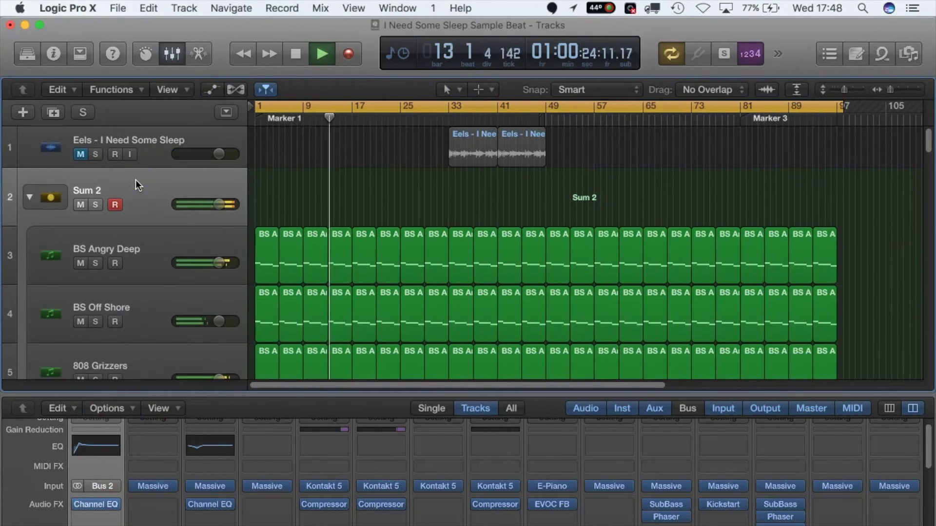
pyautogui.click(96, 507)
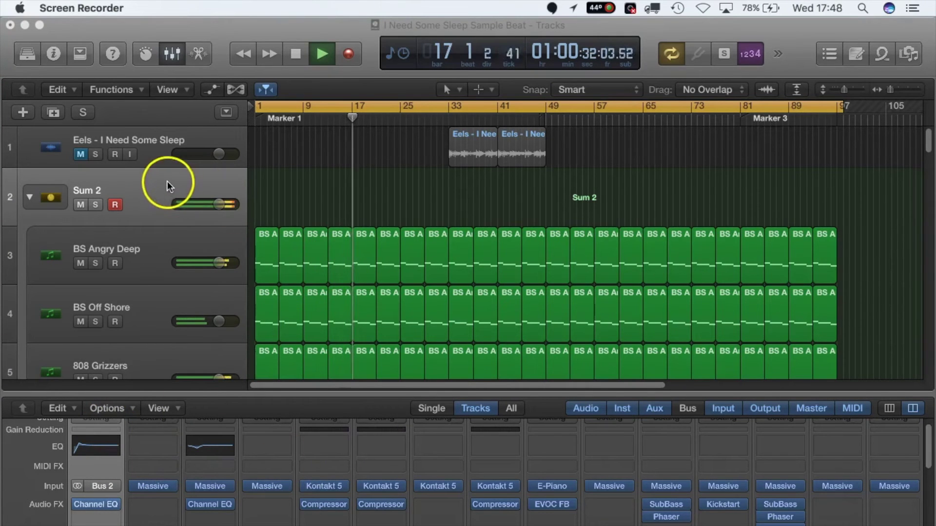
# Stop playback from the control bar
pyautogui.click(347, 26)
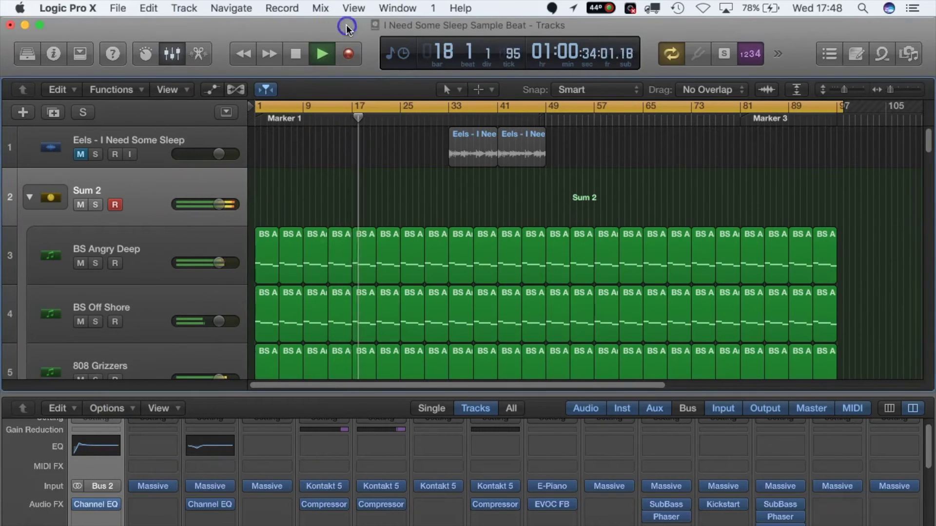
pyautogui.click(296, 54)
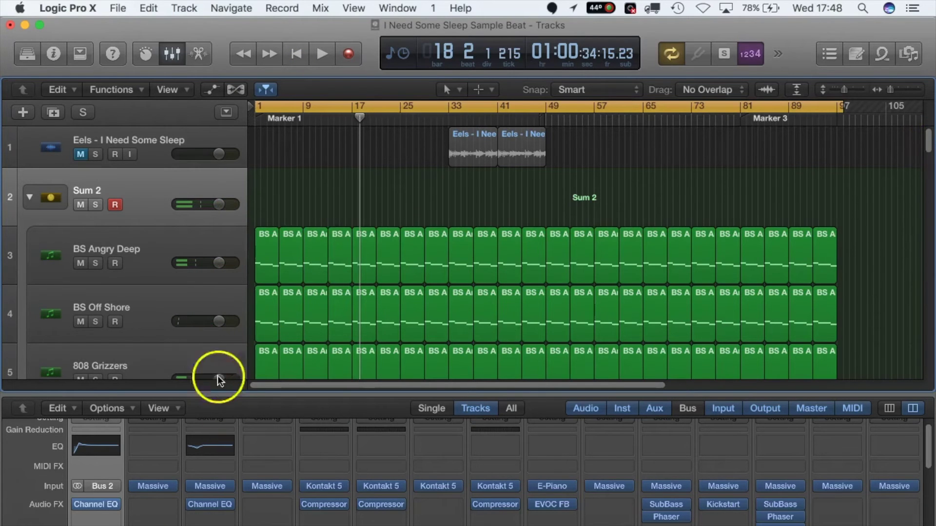
pyautogui.click(107, 518)
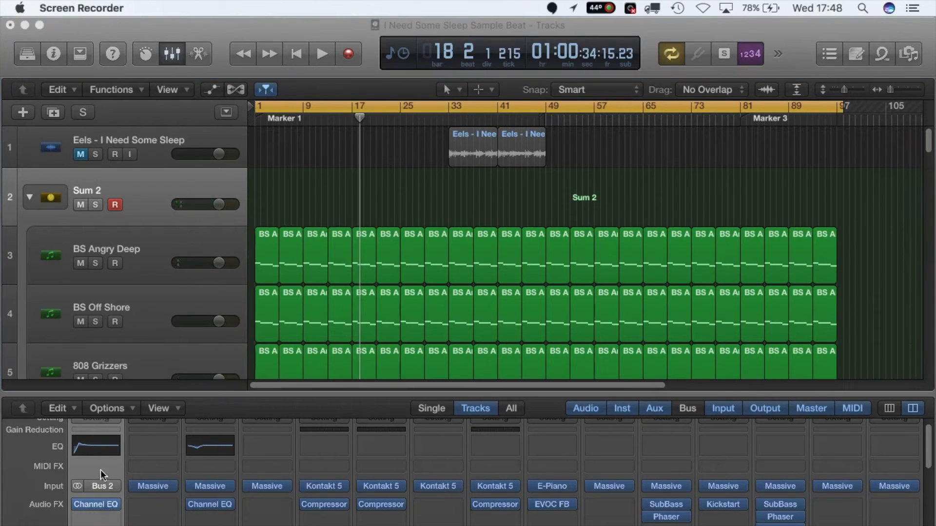
# Reselect the Sum 2 stack and scroll the mixer to show the Output, Automation and Pan rows
pyautogui.click(144, 209)
pyautogui.click(157, 250)
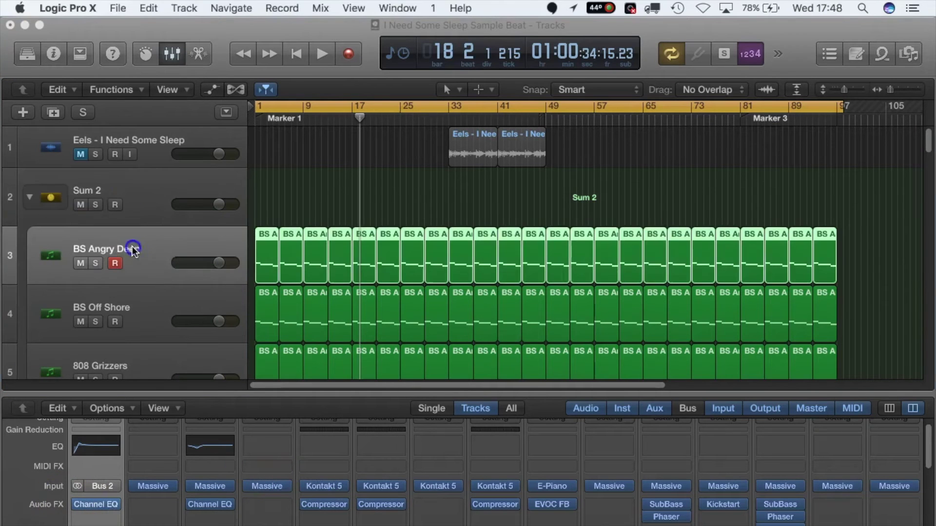
pyautogui.click(142, 186)
pyautogui.click(85, 465)
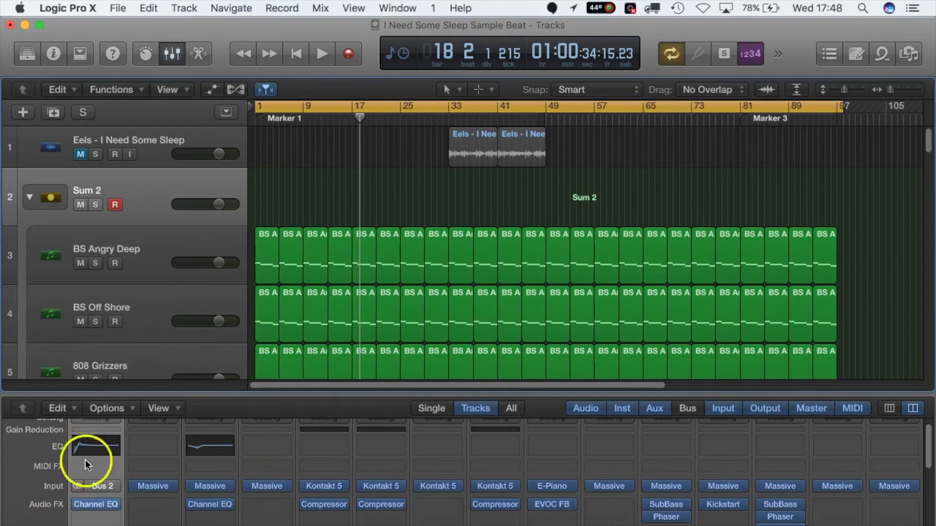
pyautogui.click(94, 514)
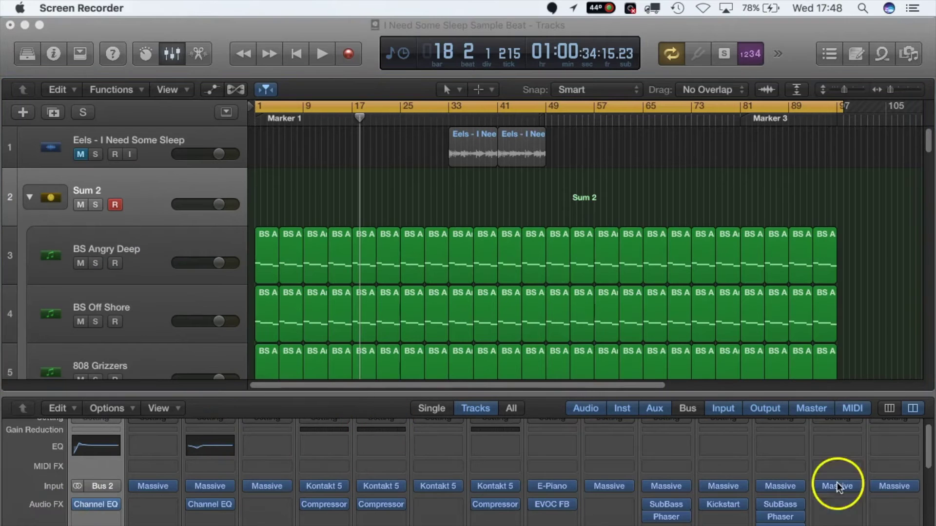
pyautogui.click(930, 475)
pyautogui.scroll(-5, 930, 475)
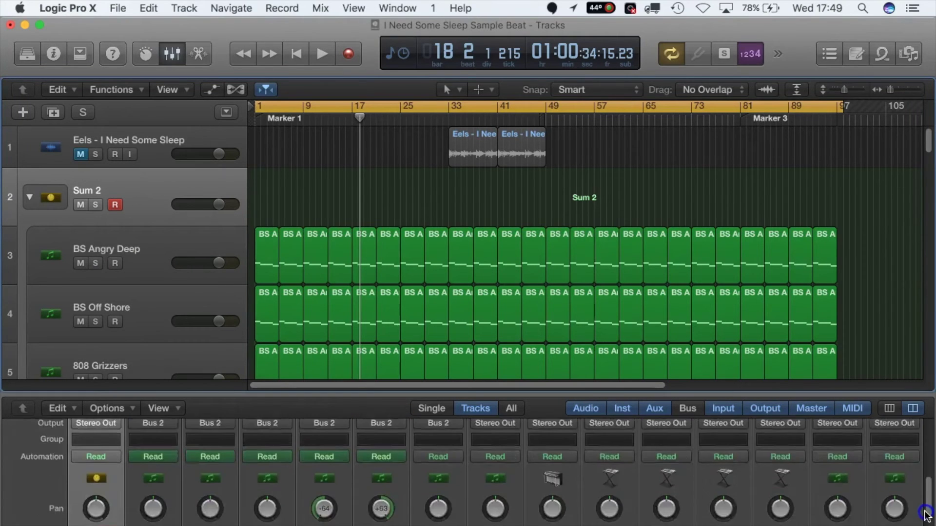
pyautogui.scroll(6, 930, 475)
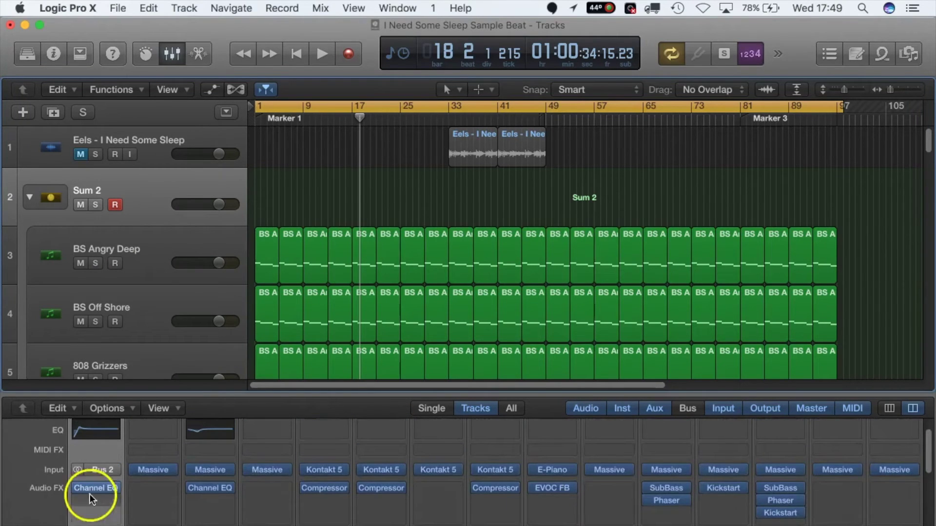
# Insert Waves OneKnob Filter (Stereo) in the empty Audio FX slot below Sum 2's Channel EQ
pyautogui.click(86, 489)
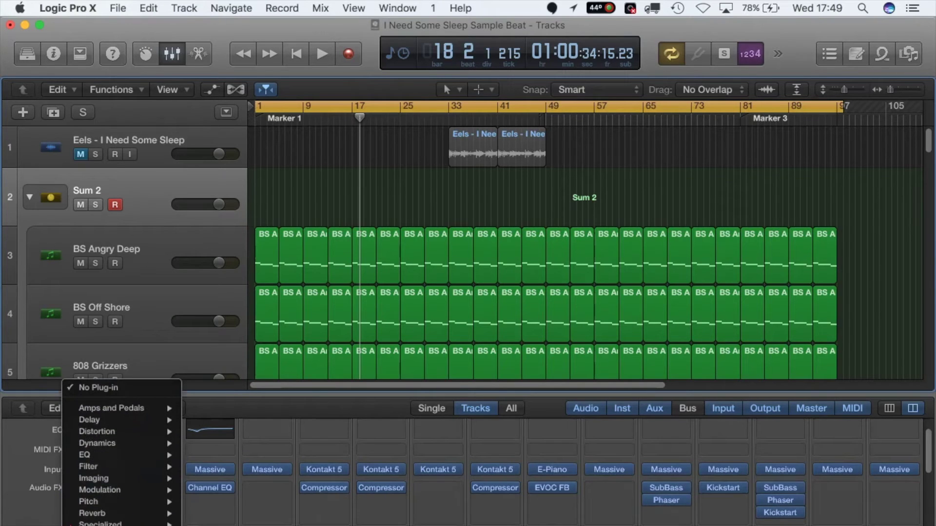
pyautogui.moveTo(122, 525)
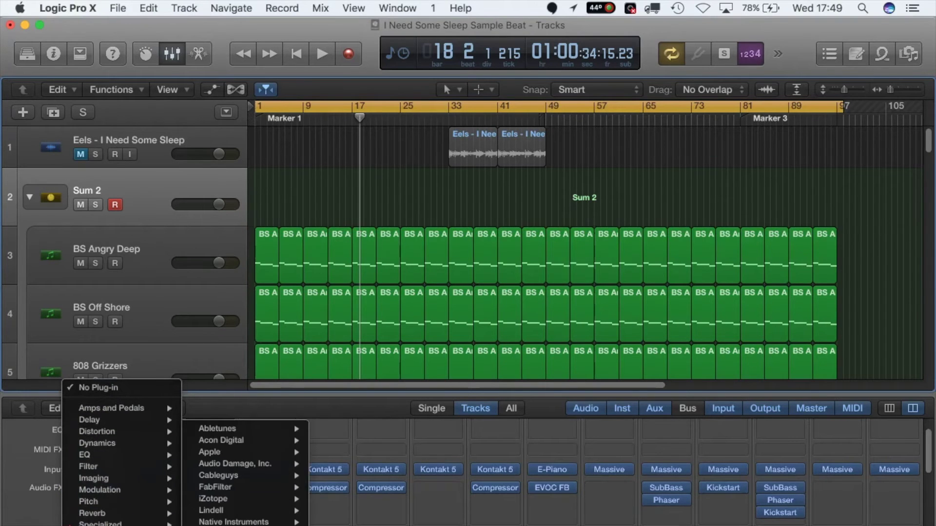
pyautogui.moveTo(243, 525)
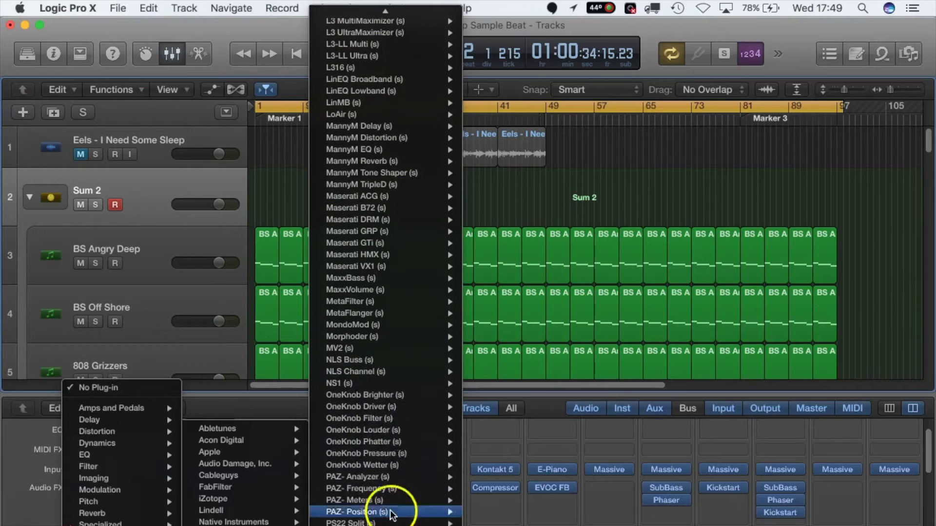
pyautogui.moveTo(382, 419)
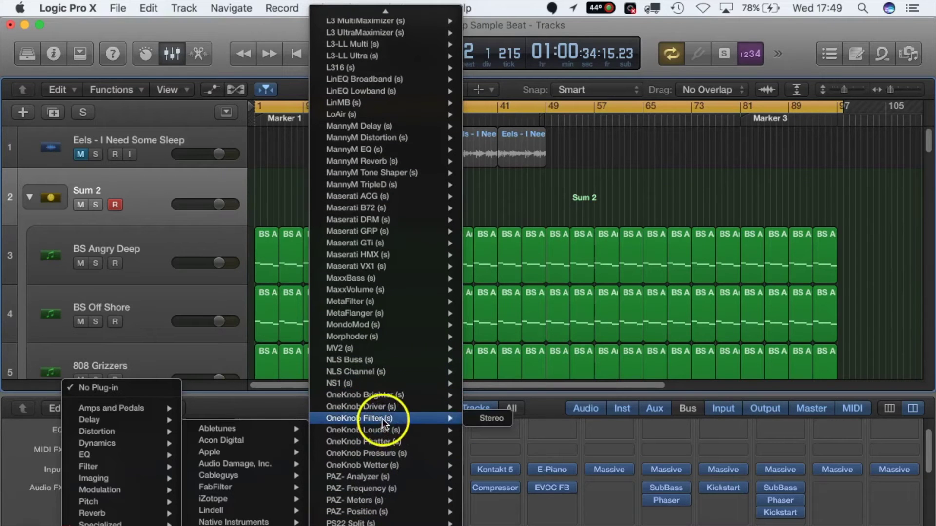
pyautogui.click(489, 419)
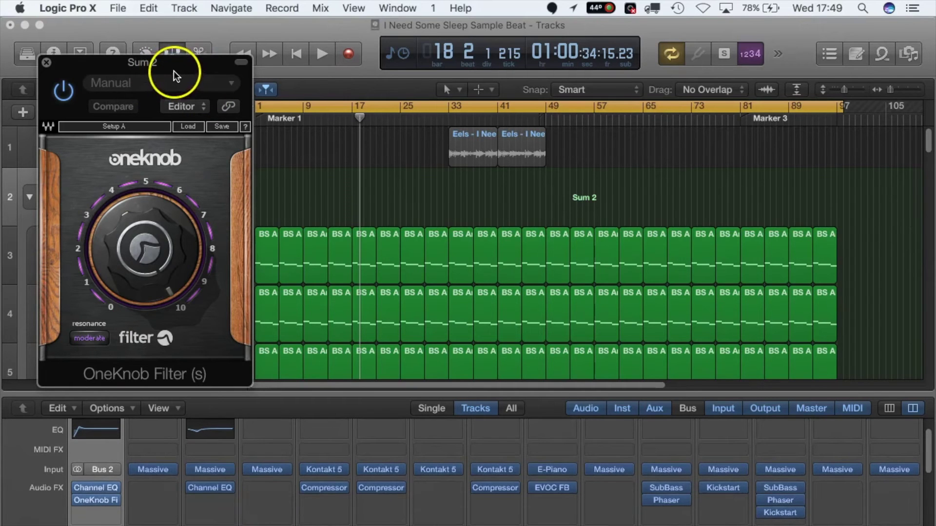
# Move the OneKnob Filter window aside, turn its filter knob to a new amount, and close it
pyautogui.moveTo(174, 71); pyautogui.dragTo(659, 108)
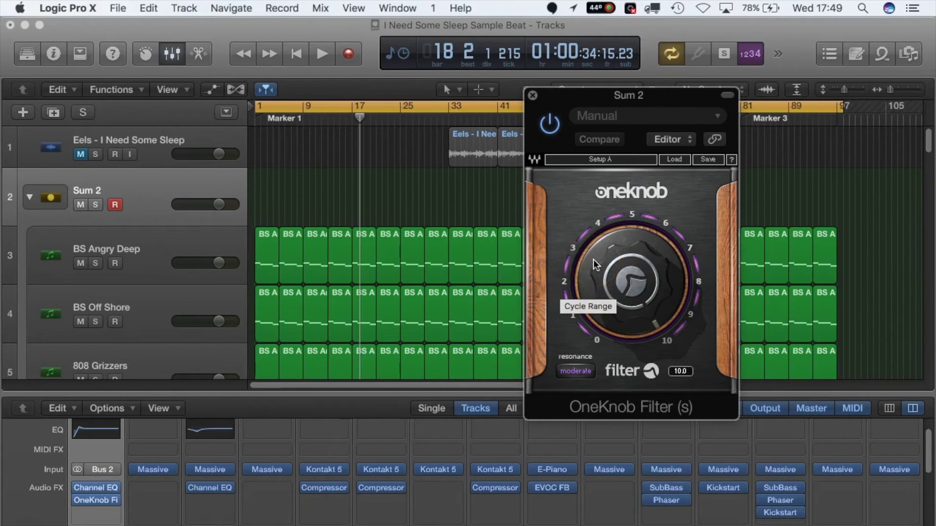
pyautogui.click(606, 254)
pyautogui.click(390, 268)
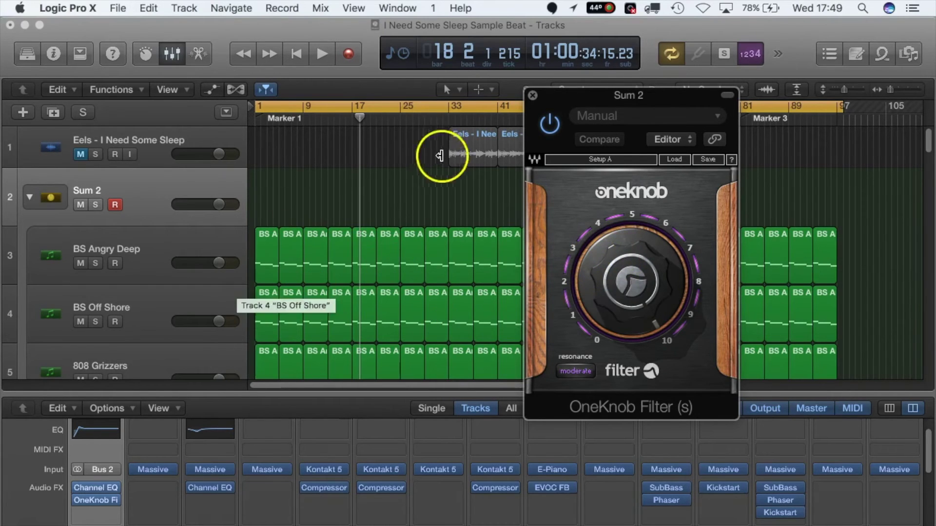
pyautogui.moveTo(632, 283)
pyautogui.mouseDown()
pyautogui.moveTo(633, 324)
pyautogui.moveTo(622, 298)
pyautogui.moveTo(642, 305)
pyautogui.moveTo(646, 288)
pyautogui.moveTo(635, 283)
pyautogui.mouseUp()
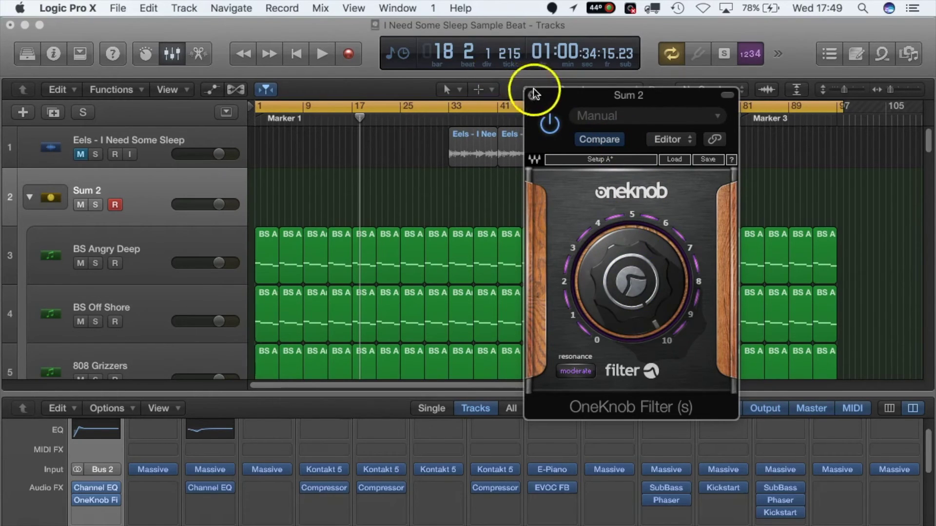
pyautogui.click(532, 95)
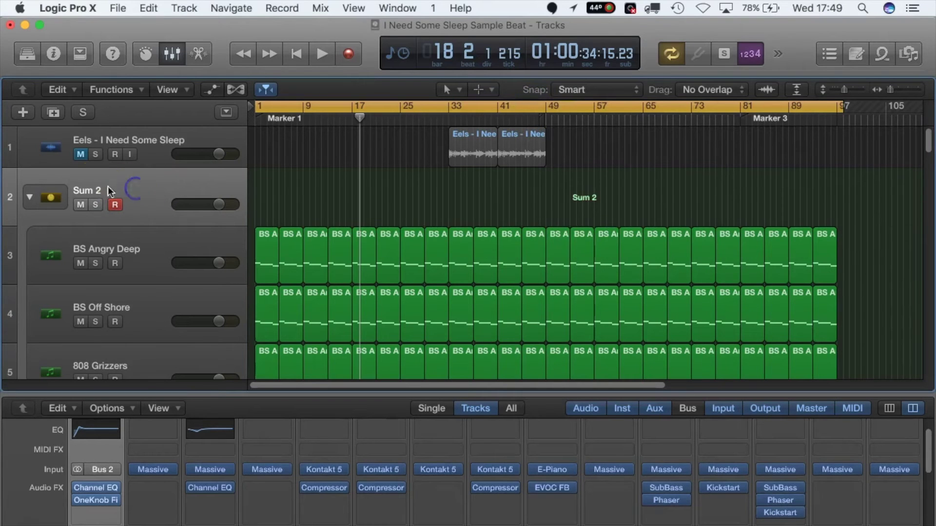
# Show automation, point Sum 2's lane at 2 OneKnob Filter > Filter, and add a 10.0 start point
pyautogui.click(150, 190)
pyautogui.press('a')
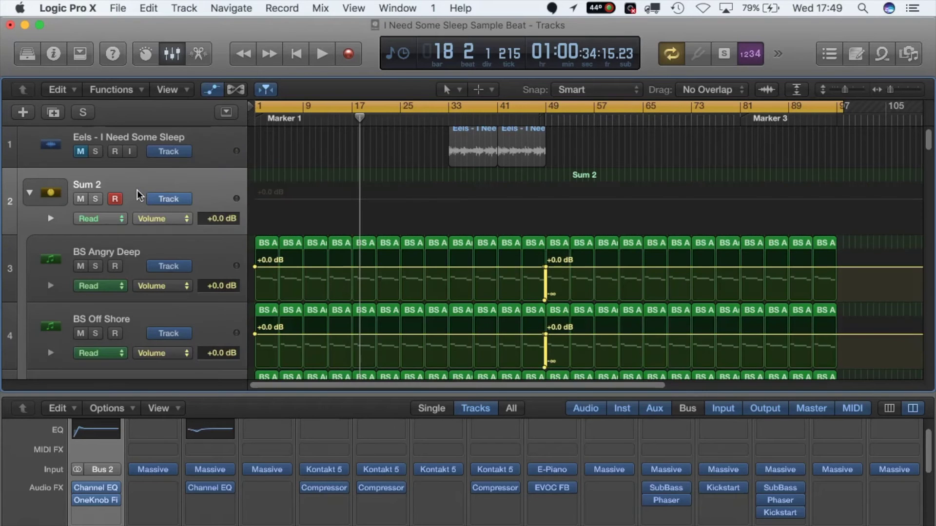
pyautogui.click(100, 218)
pyautogui.click(154, 227)
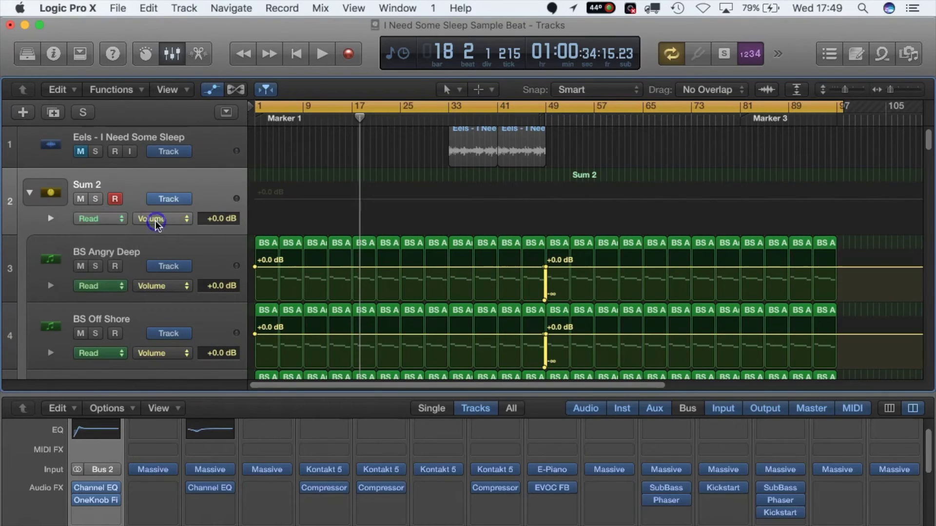
pyautogui.click(156, 219)
pyautogui.moveTo(209, 184)
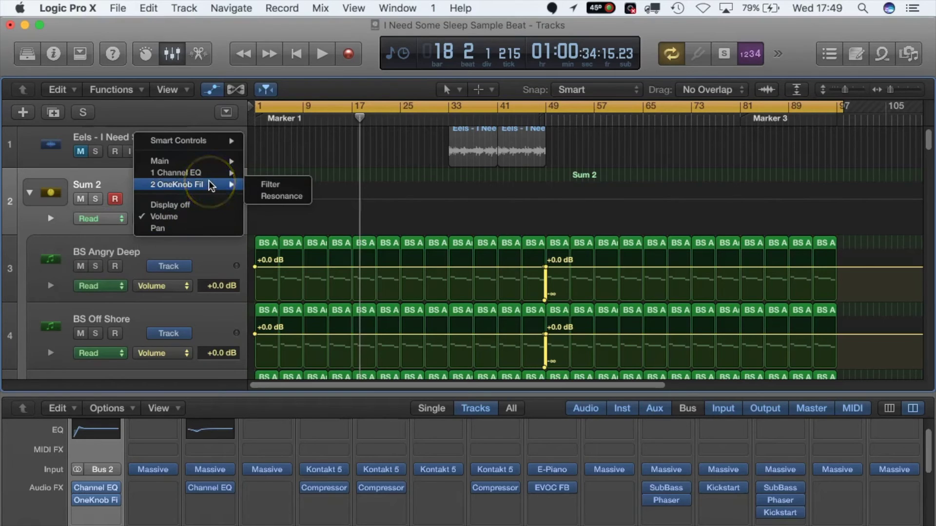
pyautogui.click(272, 184)
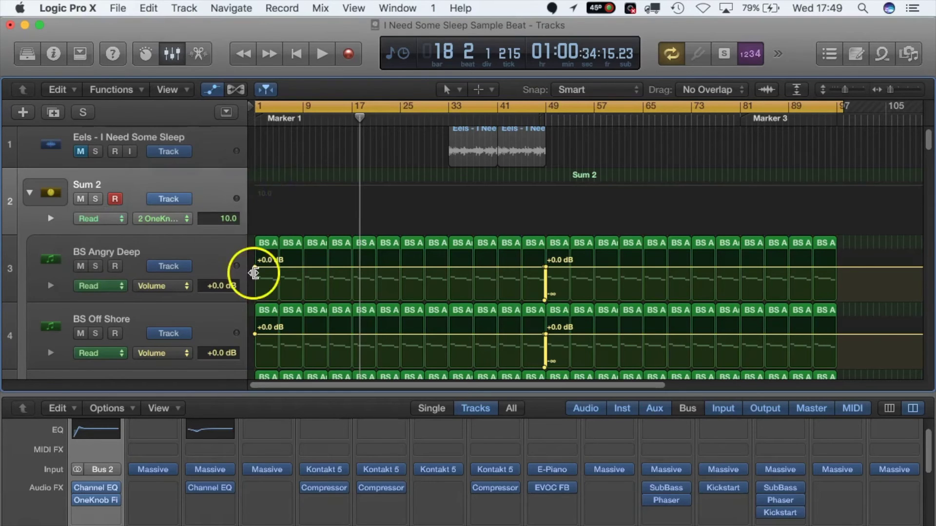
pyautogui.click(285, 187)
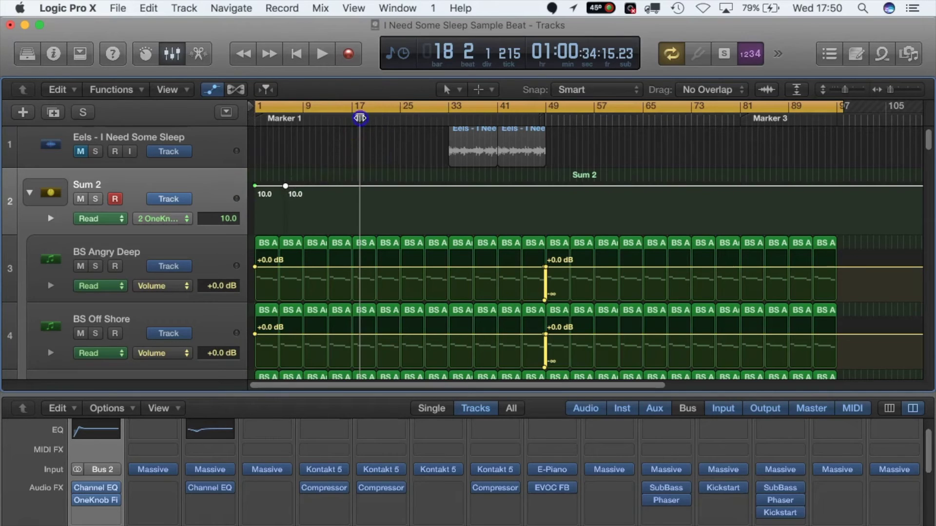
# Return the playhead to bar 1, start playback, and select Sum 2's automation line
pyautogui.moveTo(359, 116); pyautogui.dragTo(242, 116)
pyautogui.press('space')
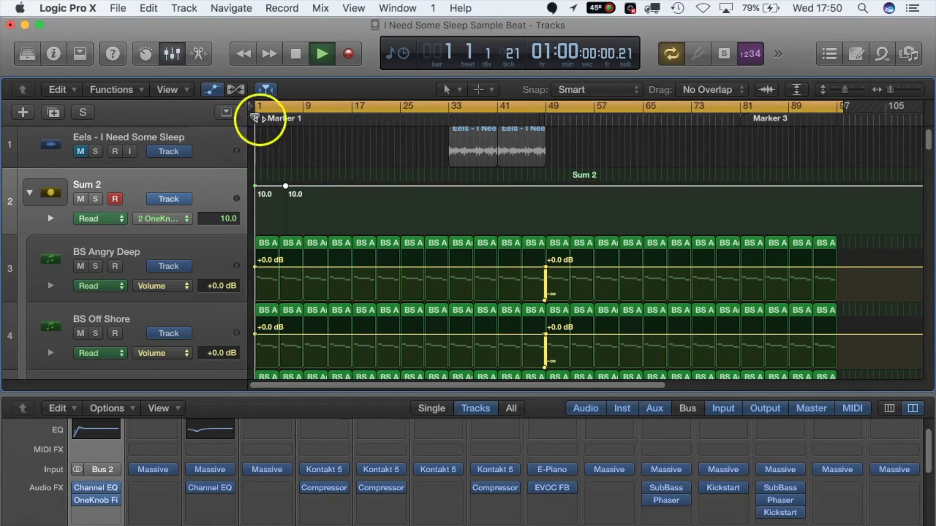
pyautogui.press('XF86AudioRaiseVolume')
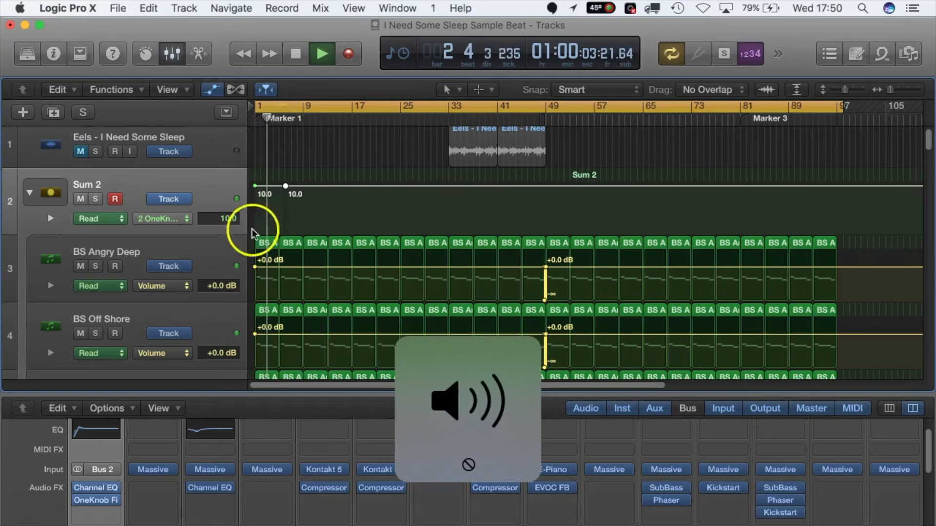
pyautogui.click(288, 194)
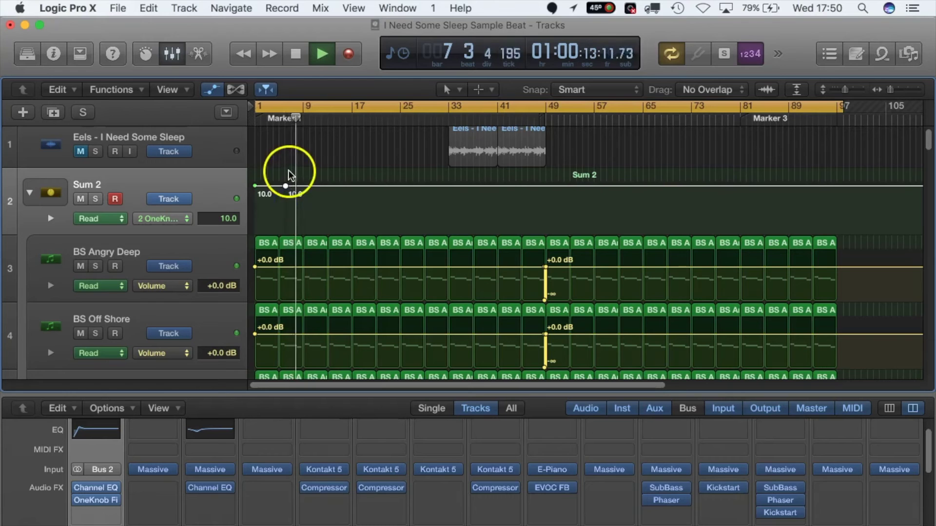
pyautogui.click(289, 170)
pyautogui.click(286, 185)
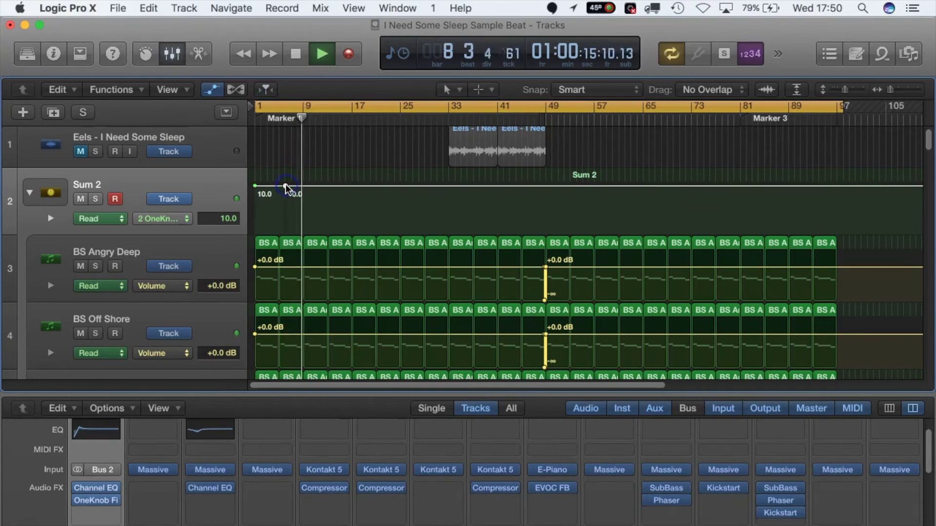
# Add a 10.0 point near bar 10 and a point near bar 16 pulled down to 4.1
pyautogui.click(321, 185)
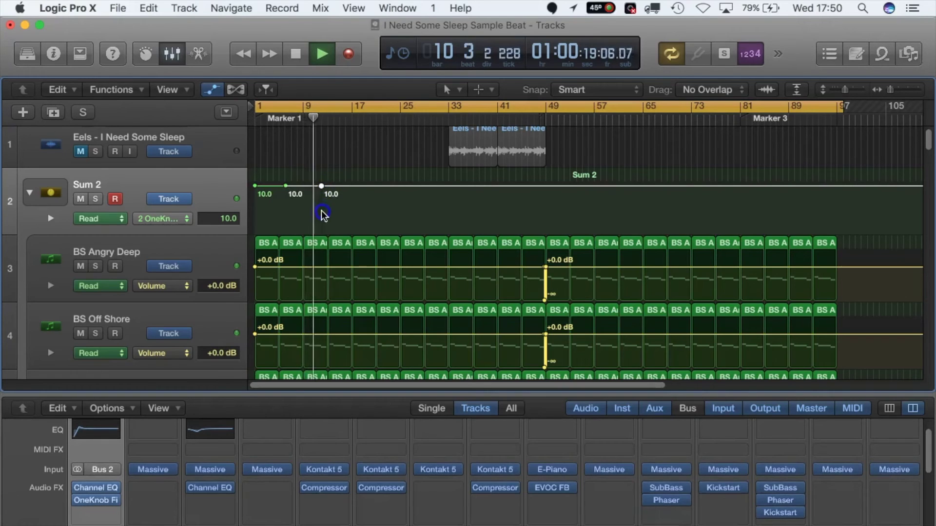
pyautogui.click(346, 187)
pyautogui.moveTo(347, 186); pyautogui.dragTo(347, 213)
pyautogui.click(329, 253)
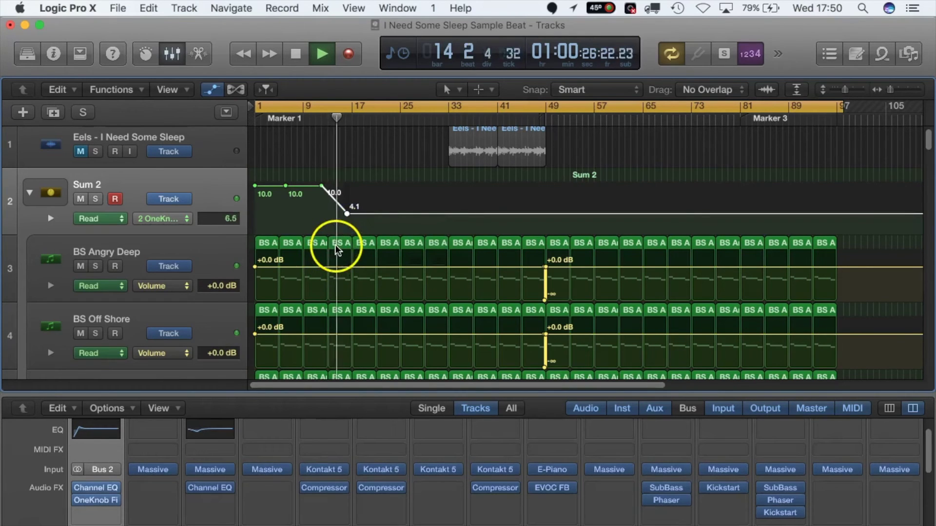
pyautogui.click(346, 220)
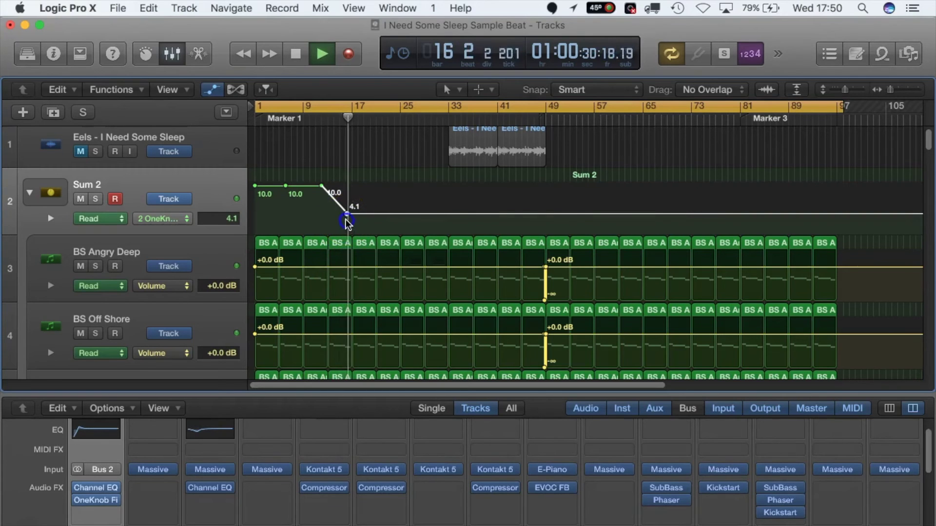
pyautogui.click(346, 215)
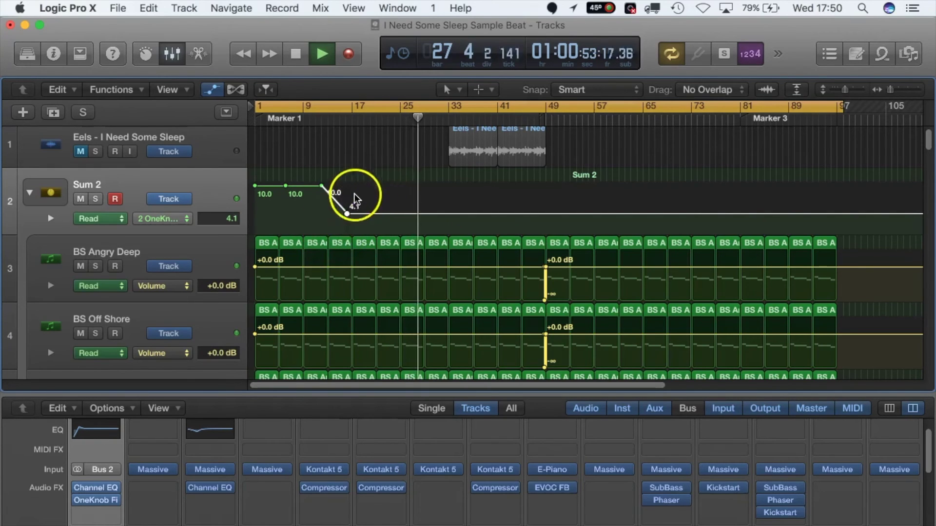
# Stop playback around bar 28 after hearing the Sum 2 filter sweep
pyautogui.press('space')
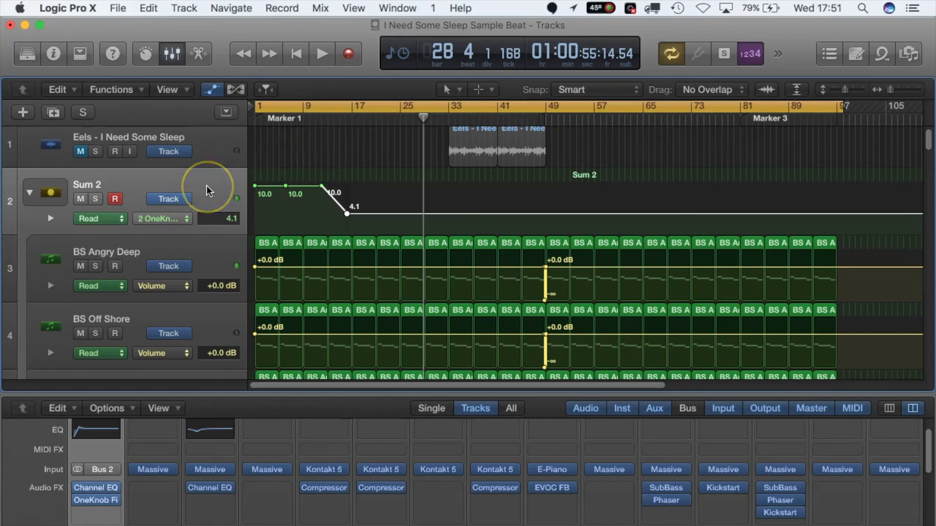
# Select the Sum 2 track and bring up its track context menu
pyautogui.click(184, 182)
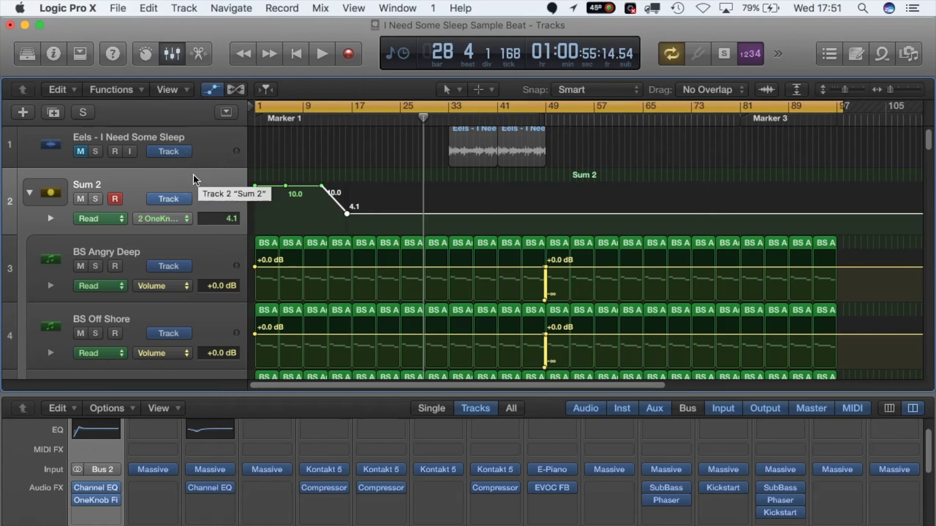
pyautogui.click(170, 185)
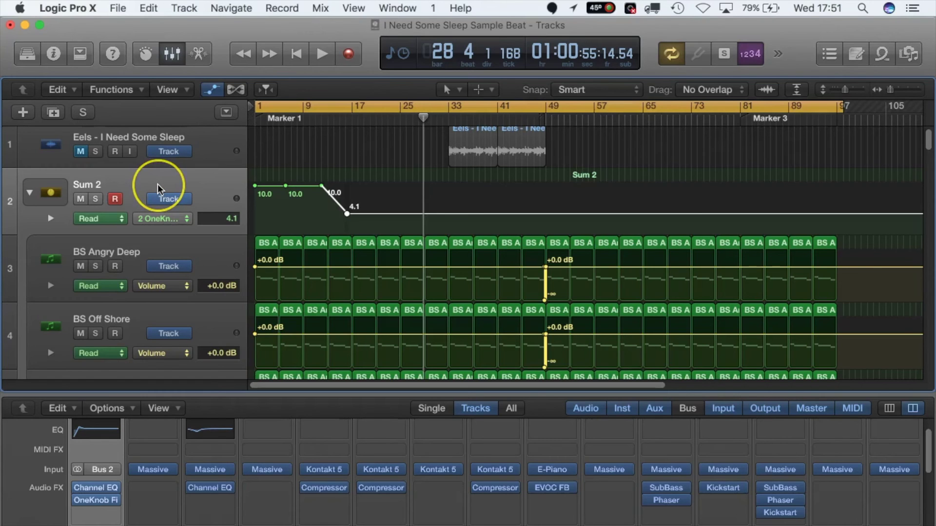
pyautogui.rightClick(157, 185)
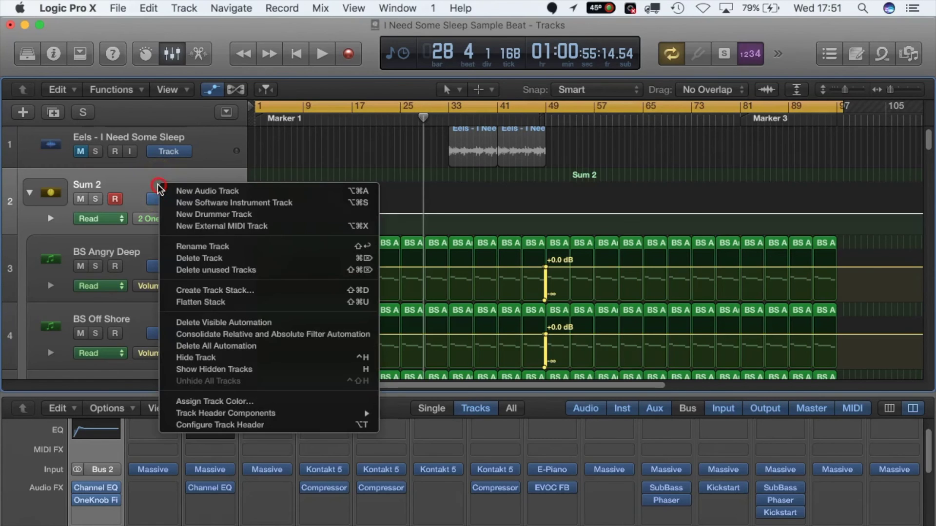
# Flatten the Sum 2 stack into standalone bass tracks and hide the automation lanes
pyautogui.click(215, 302)
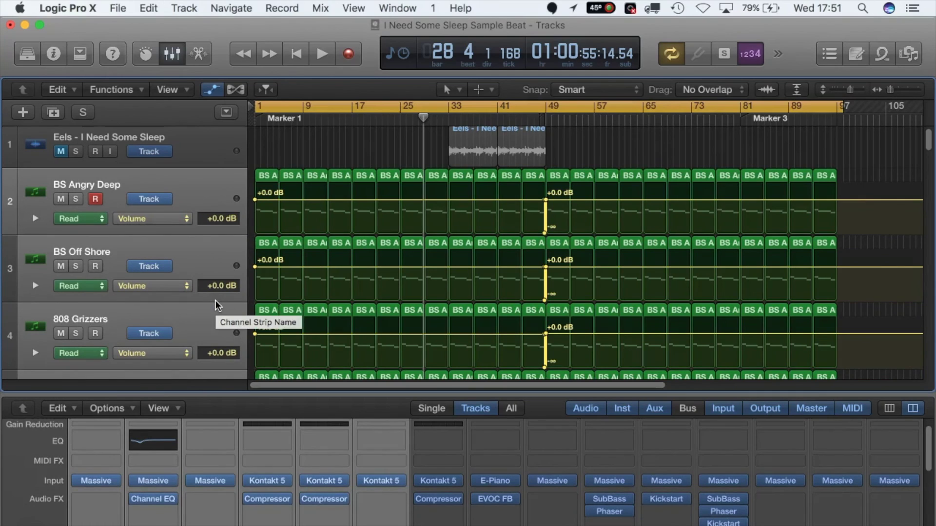
pyautogui.press('a')
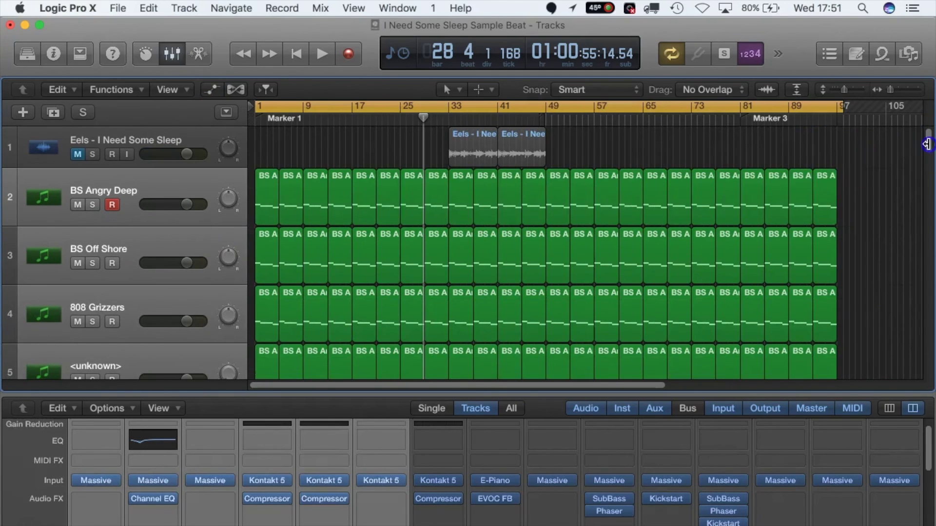
pyautogui.moveTo(927, 144); pyautogui.dragTo(927, 185)
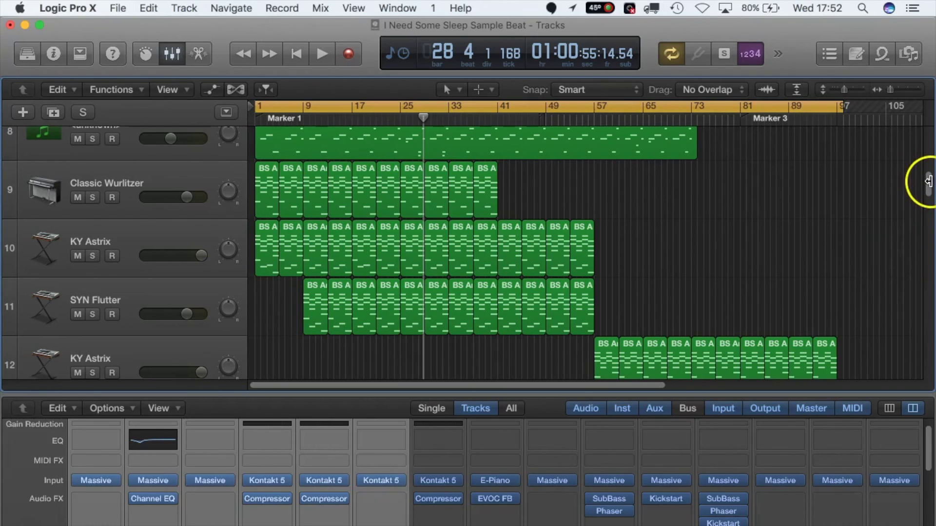
pyautogui.scroll(2, 926, 183)
pyautogui.scroll(10, 926, 183)
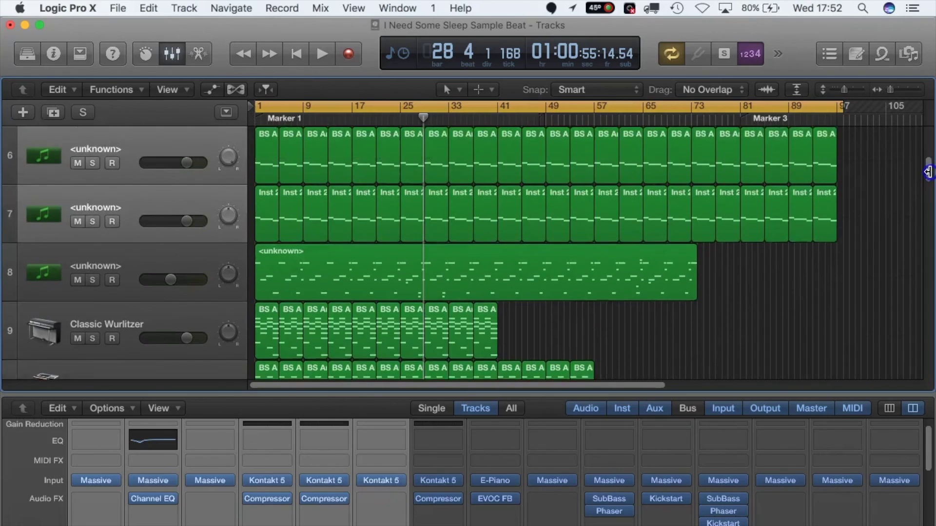
pyautogui.click(223, 288)
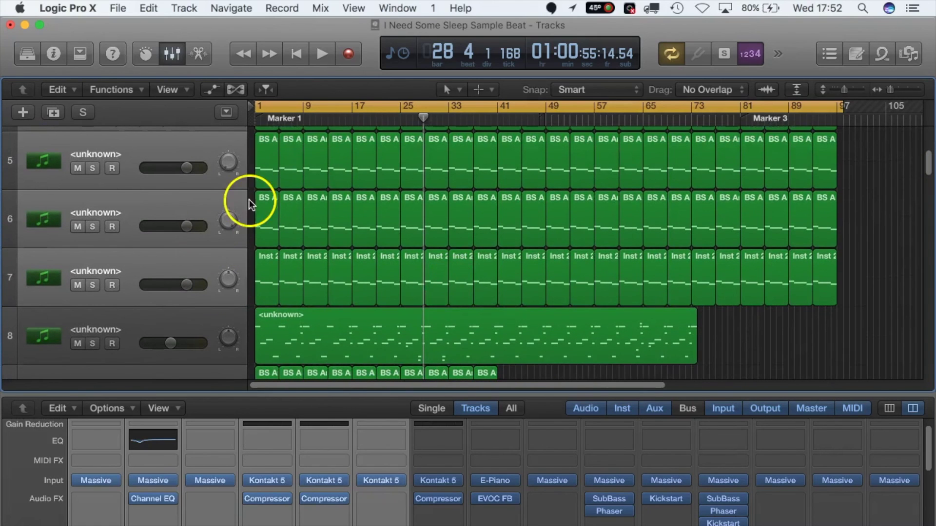